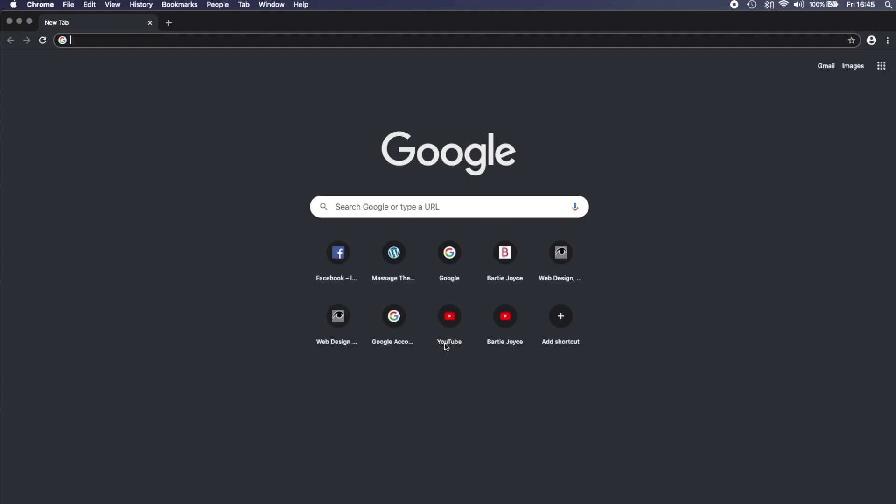
- Search Google for 'davinci resolve' and open the DaVinci Resolve 16 Blackmagic Design page
{"action": "left_click", "coordinate": [436, 210]}
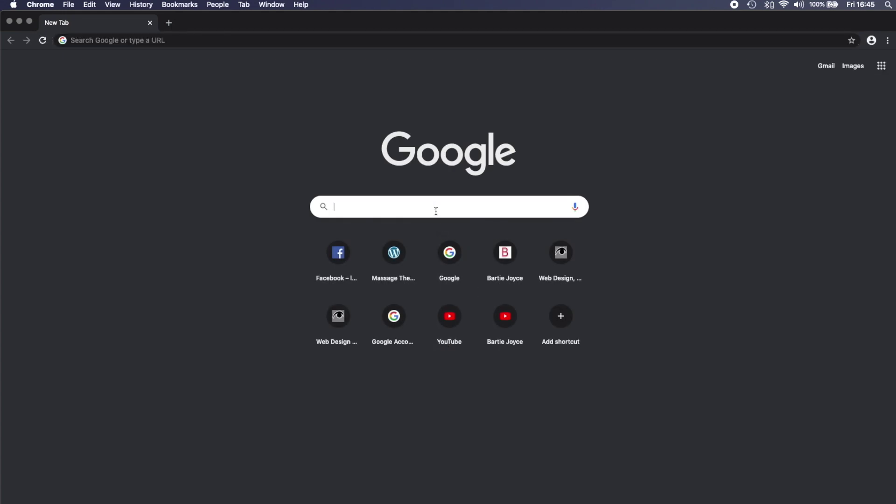
{"action": "type", "text": "davinci "}
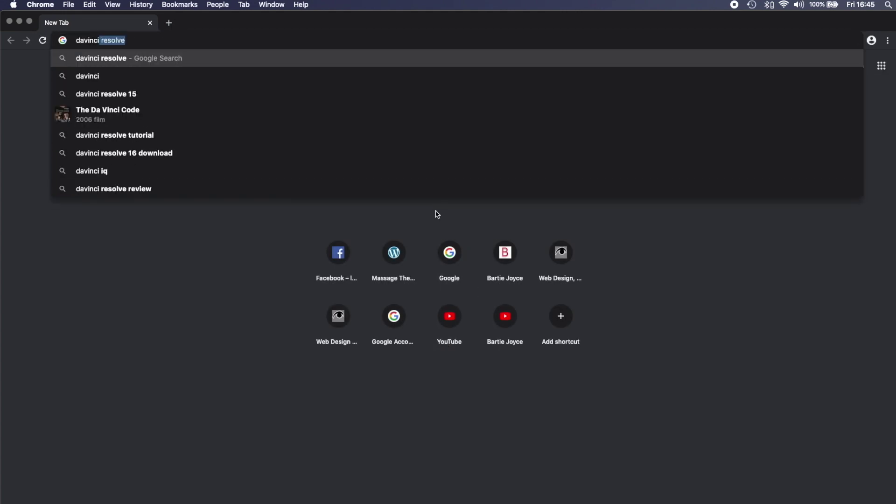
{"action": "type", "text": "resolve"}
{"action": "key", "text": "Return"}
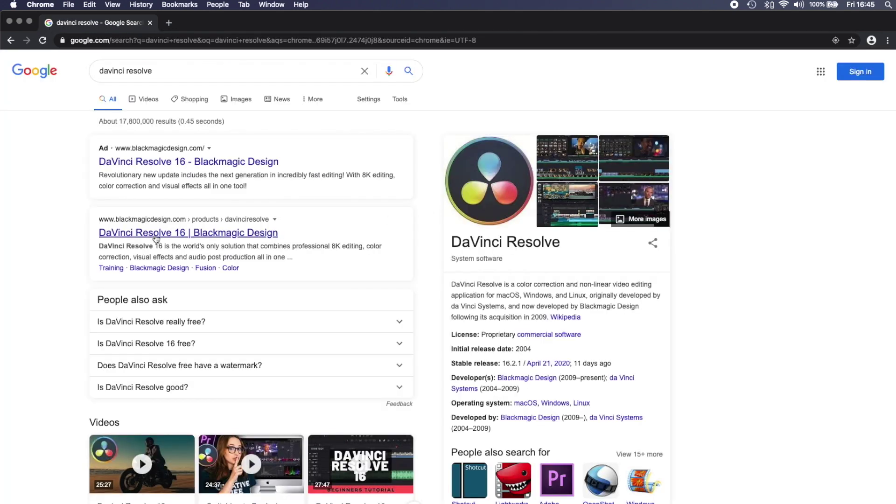
{"action": "left_click", "coordinate": [155, 235]}
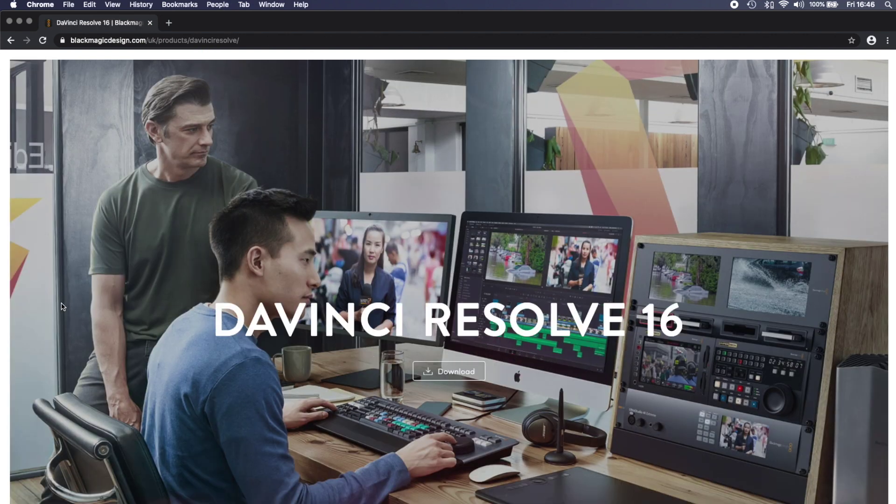
- Choose the free Mac OS X DaVinci Resolve 16 download and fill in the registration fields
{"action": "left_click", "coordinate": [450, 377]}
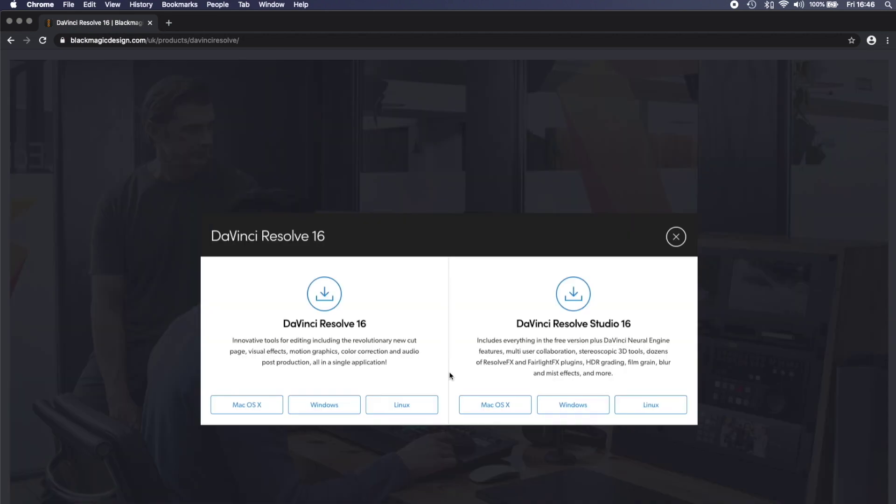
{"action": "left_click", "coordinate": [243, 405]}
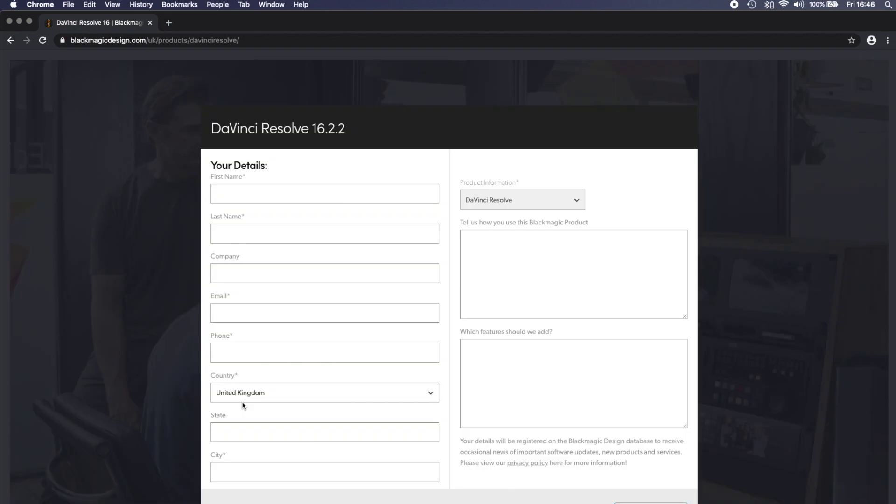
{"action": "left_click", "coordinate": [289, 194]}
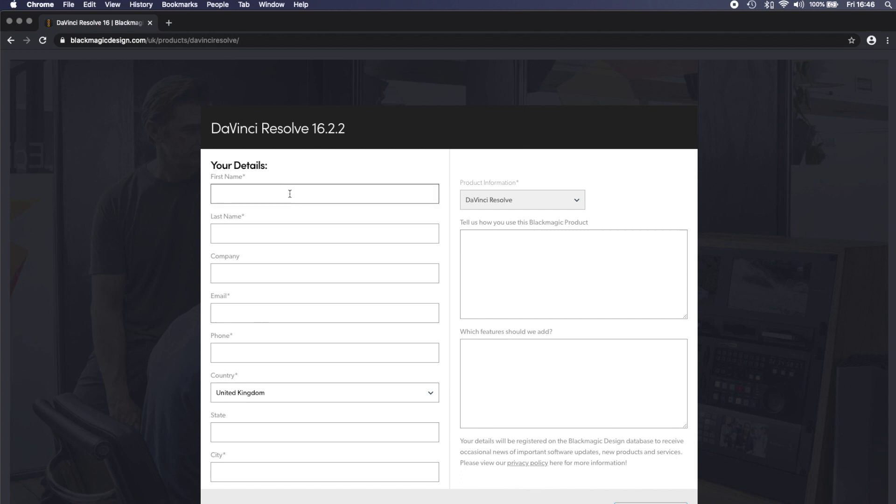
{"action": "key", "text": "Tab"}
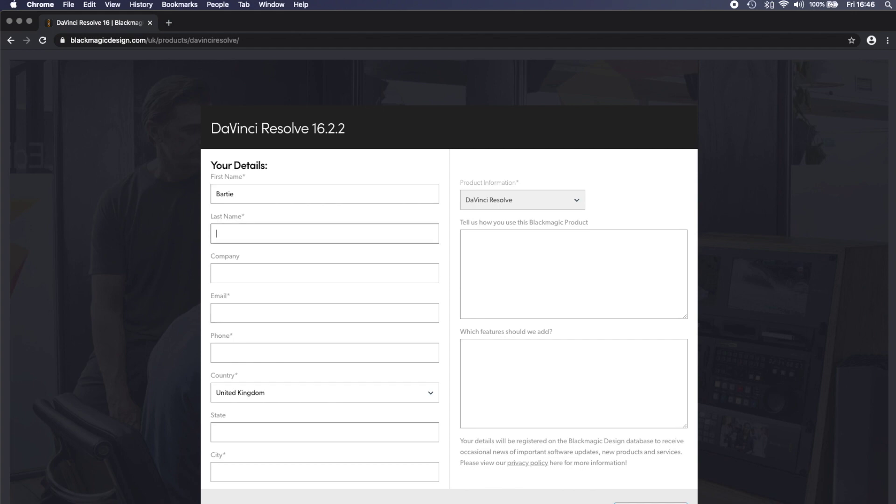
{"action": "key", "text": "Tab"}
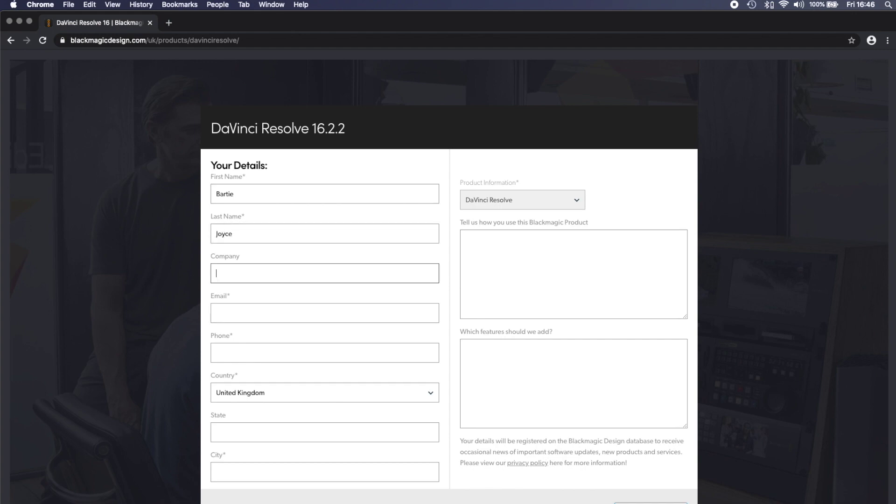
{"action": "key", "text": "Tab"}
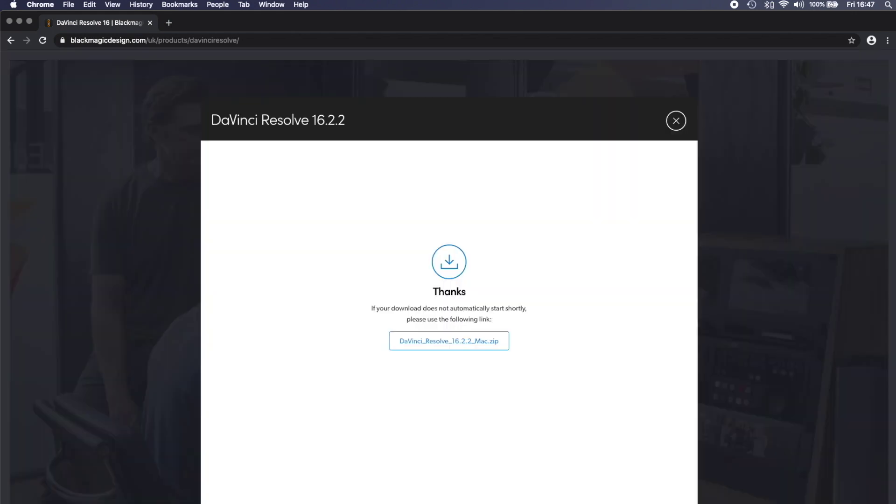
- Save DaVinci_Resolve_16.2.2_Mac.zip to Downloads, set to open when finished
{"action": "left_click", "coordinate": [445, 345]}
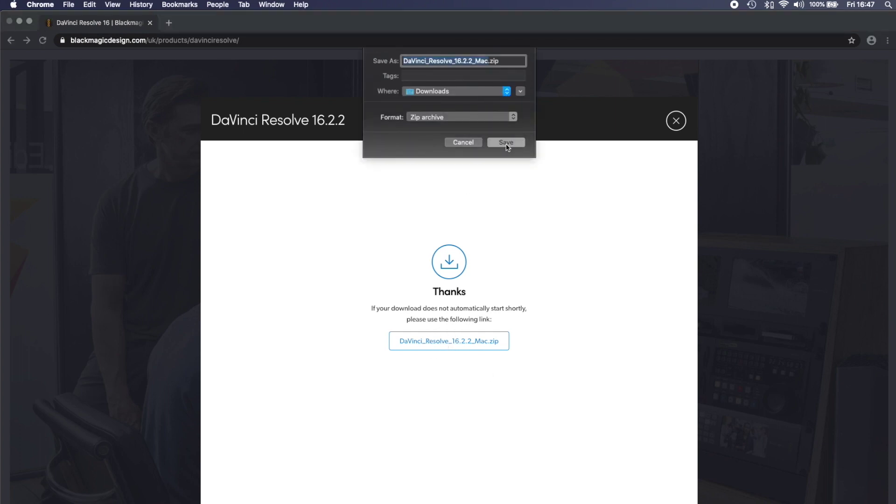
{"action": "left_click", "coordinate": [509, 117]}
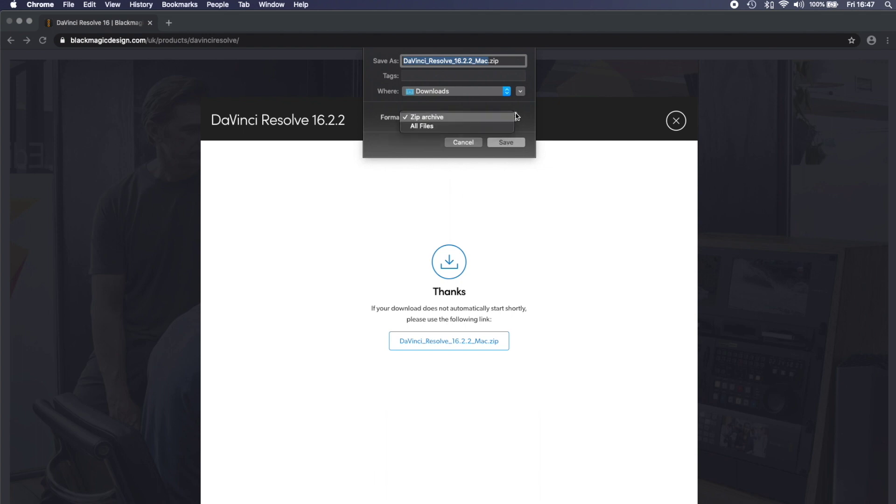
{"action": "left_click", "coordinate": [430, 144]}
{"action": "left_click", "coordinate": [515, 140]}
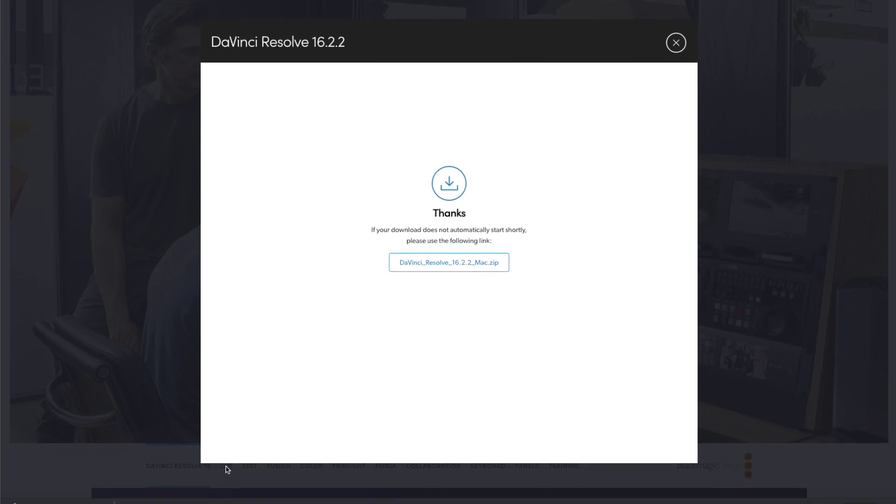
{"action": "left_click", "coordinate": [102, 494]}
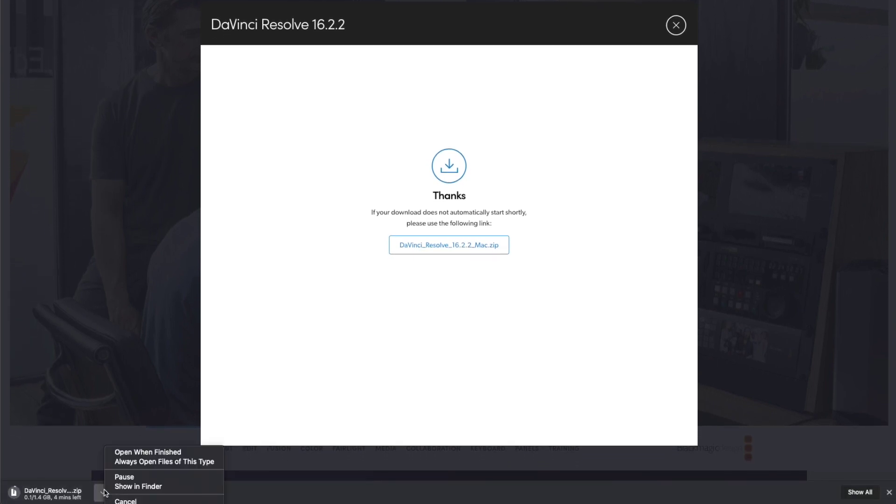
{"action": "left_click", "coordinate": [133, 455]}
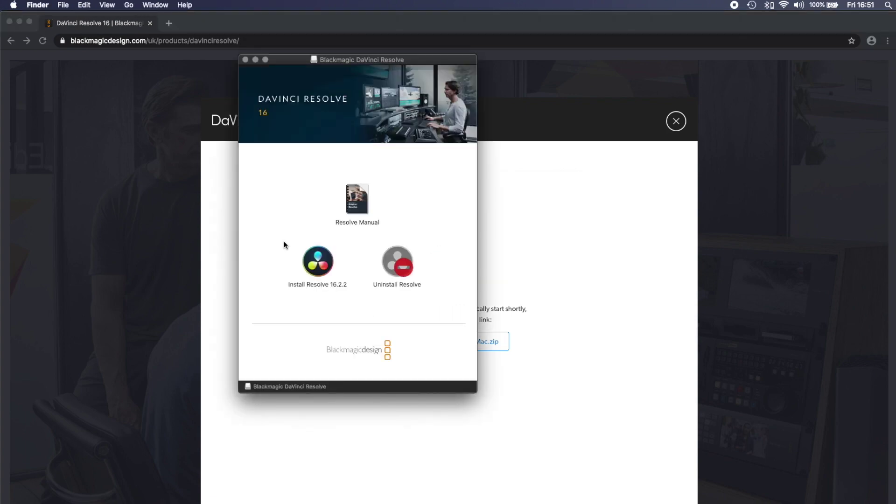
- Launch the Install Resolve 16.2.2 package from the disk image and bring its window forward
{"action": "left_click", "coordinate": [322, 271]}
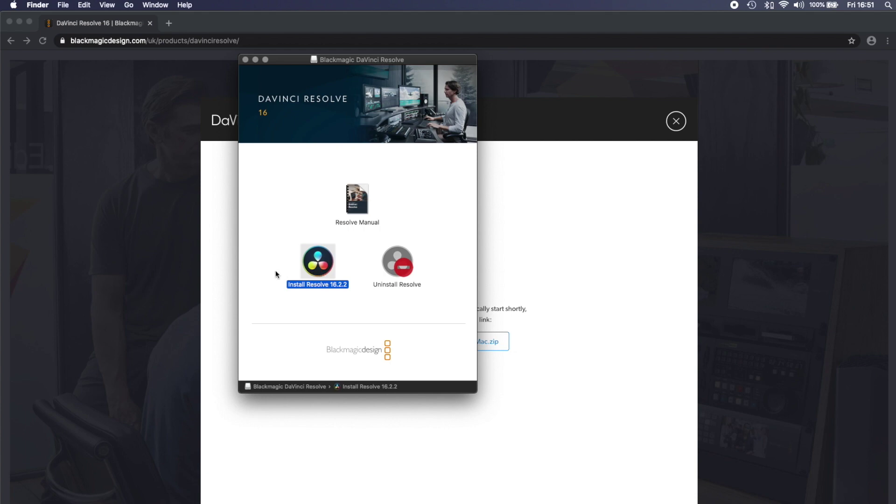
{"action": "double_click", "coordinate": [317, 261]}
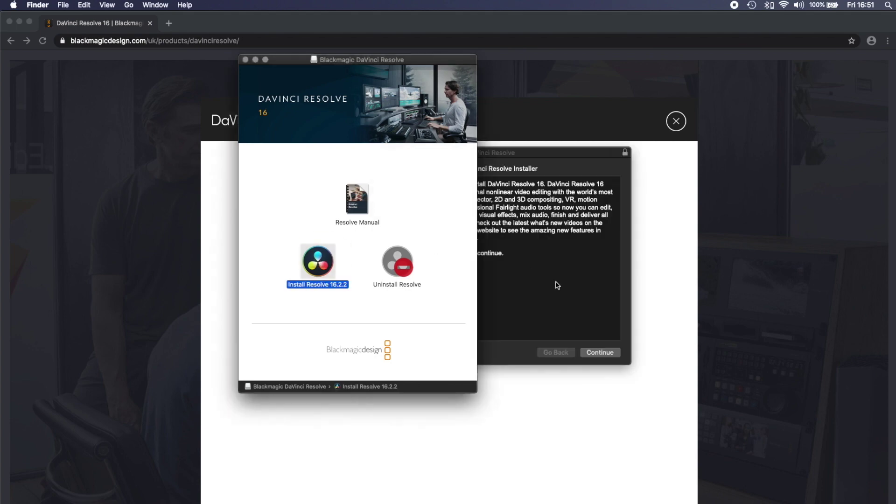
{"action": "left_click", "coordinate": [557, 284]}
- Accept the licence and start the standard installation on Macintosh HD
{"action": "left_click", "coordinate": [601, 354]}
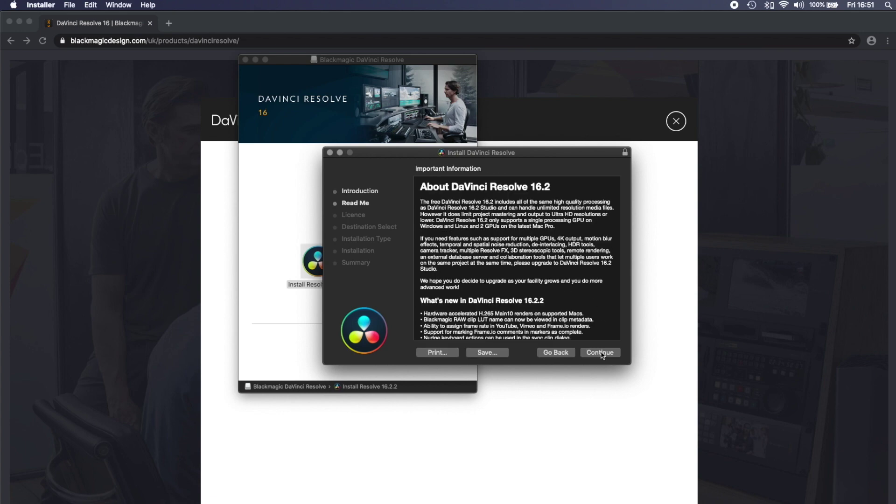
{"action": "left_click", "coordinate": [601, 354]}
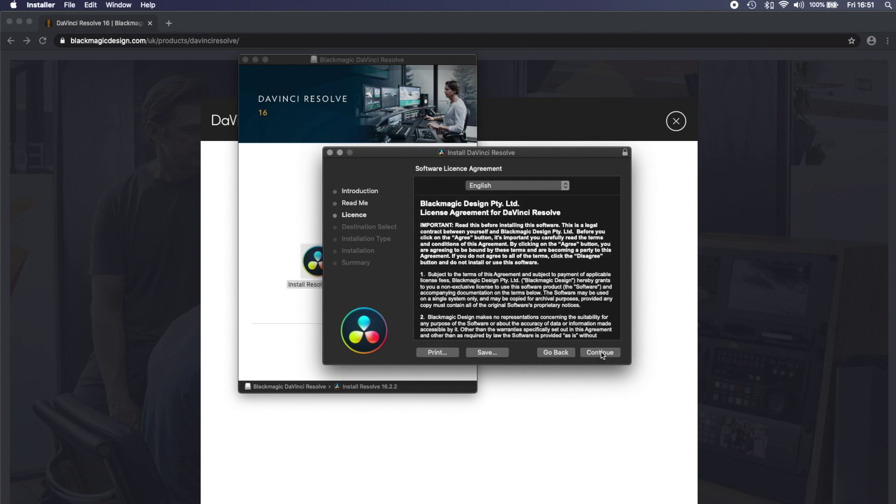
{"action": "left_click", "coordinate": [601, 354]}
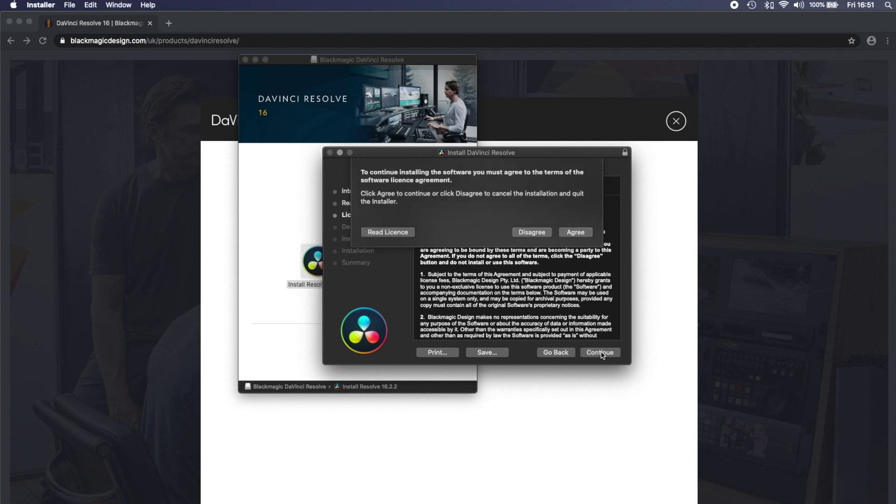
{"action": "left_click", "coordinate": [582, 233]}
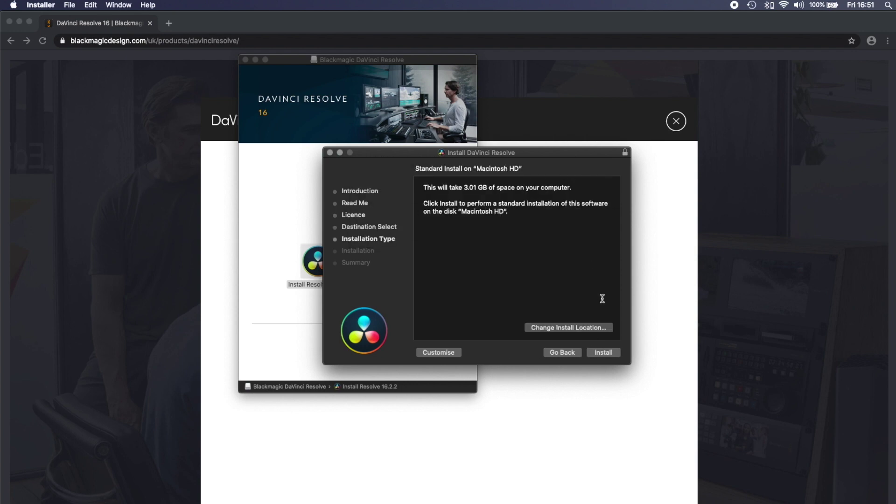
{"action": "left_click", "coordinate": [601, 355]}
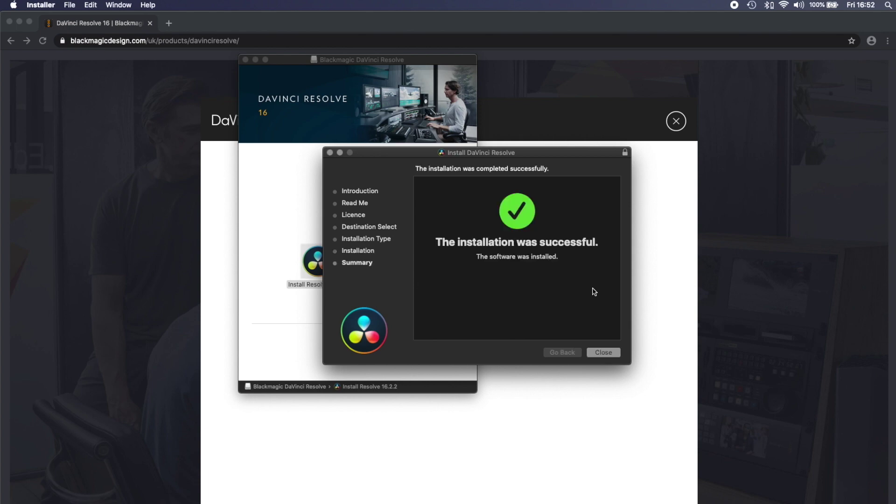
- Close the installer, move its package to the Bin, and dismiss the download popup
{"action": "left_click", "coordinate": [604, 353]}
{"action": "left_click", "coordinate": [542, 212]}
{"action": "left_click", "coordinate": [676, 121]}
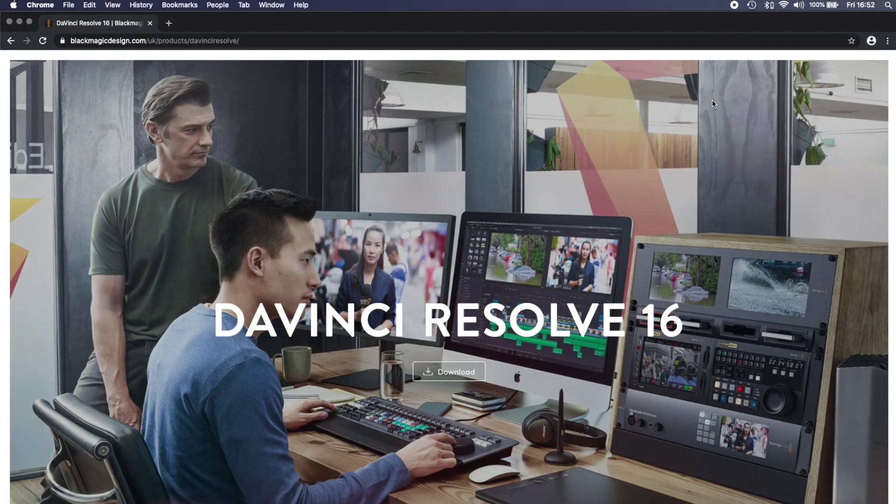
- Hide Chrome, close the Downloads window, and launch DaVinci Resolve from Launchpad
{"action": "key", "text": "super+h"}
{"action": "key", "text": "super+w"}
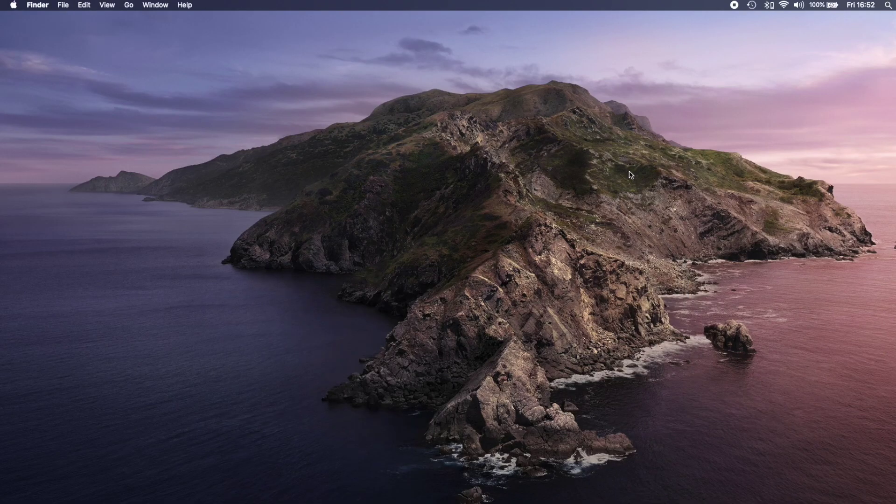
{"action": "left_click", "coordinate": [890, 238]}
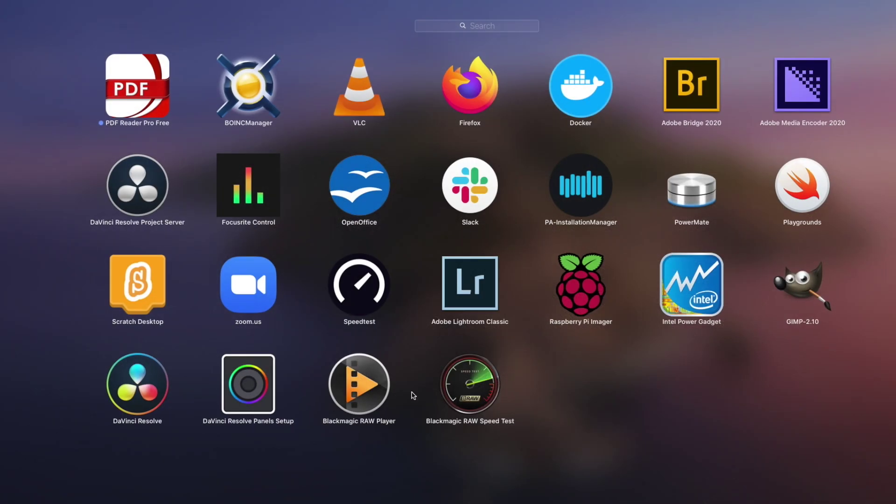
{"action": "left_click", "coordinate": [143, 392]}
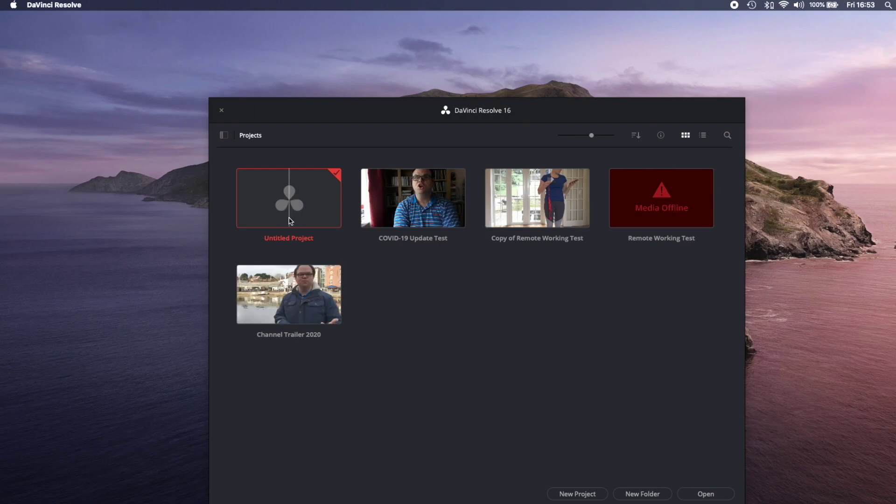
- Open Untitled Project from the DaVinci Resolve Project Manager
{"action": "double_click", "coordinate": [290, 203]}
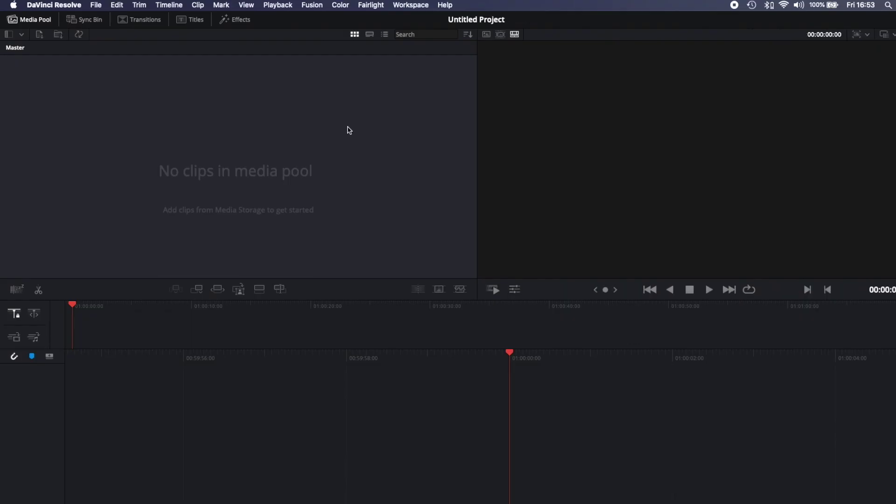